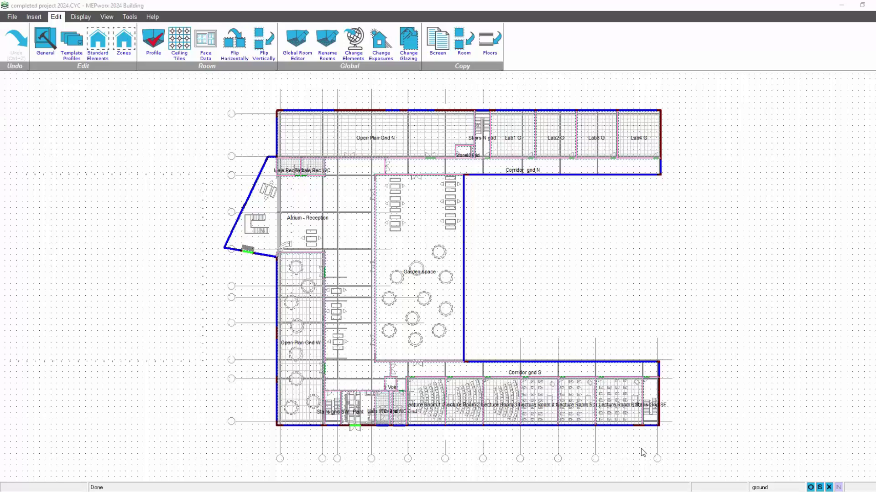
Open the project's General Information from the Edit menu.
{"action": "left_click", "coordinate": [40, 47]}
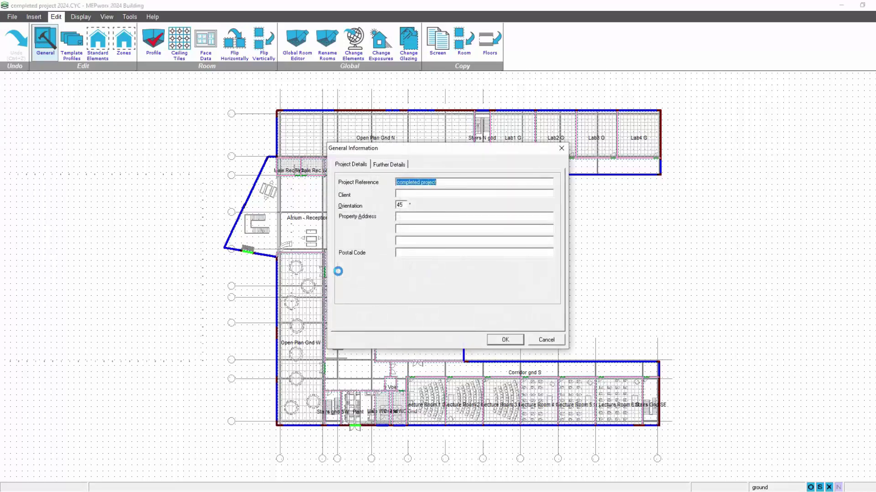
{"action": "left_click", "coordinate": [392, 165]}
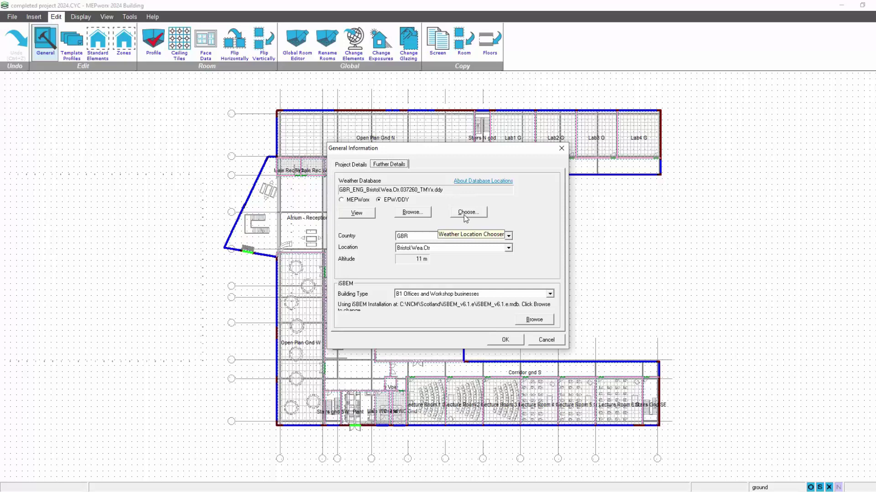
{"action": "left_click", "coordinate": [508, 248]}
{"action": "left_click", "coordinate": [508, 248]}
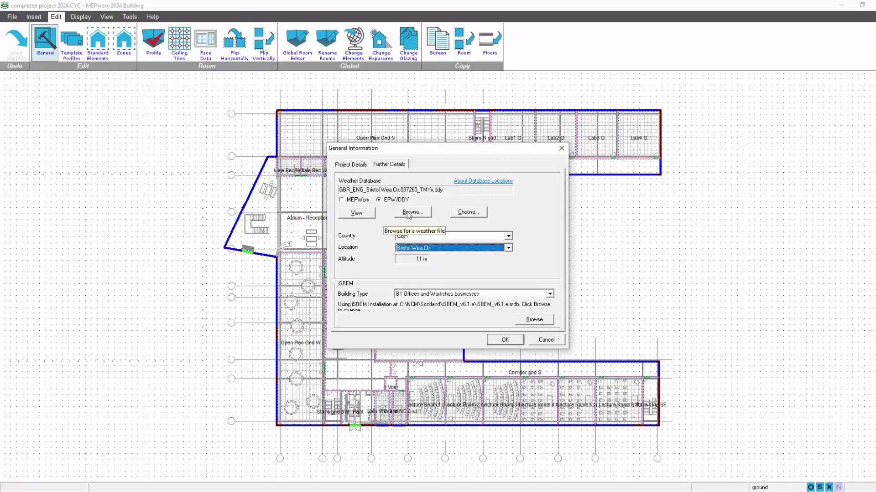
Open the Bristol EPW/DDY weather data from the Weather Database section.
{"action": "left_click", "coordinate": [356, 214]}
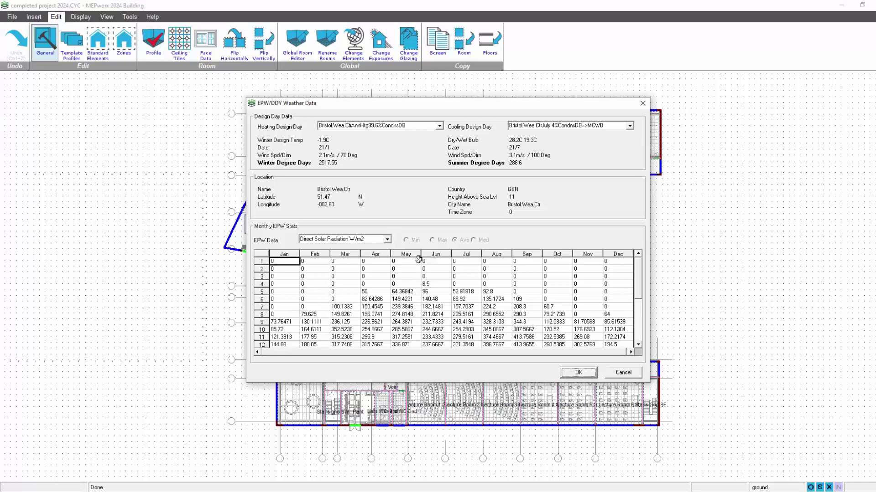
Show monthly EPW stats as Diffuse, Global Horz, Dry Bulb, Wet Bulb, then Ground Temp (C).
{"action": "left_click", "coordinate": [388, 240]}
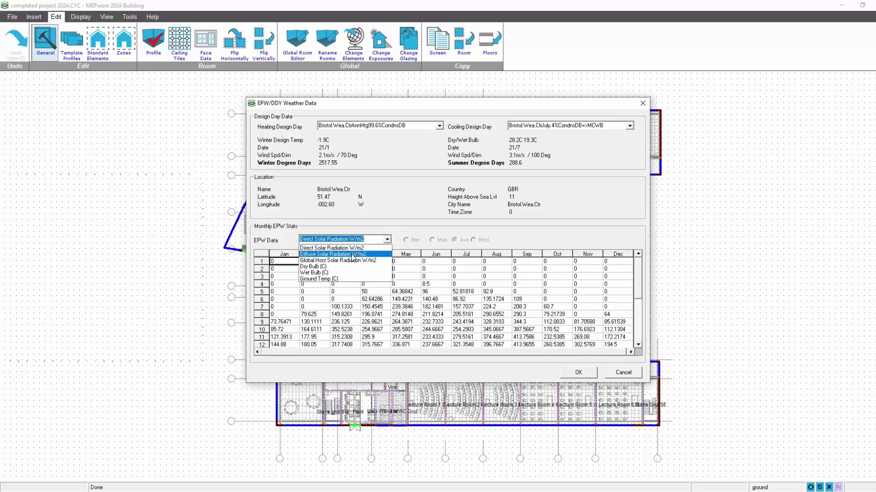
{"action": "left_click", "coordinate": [352, 256]}
{"action": "left_click", "coordinate": [388, 239]}
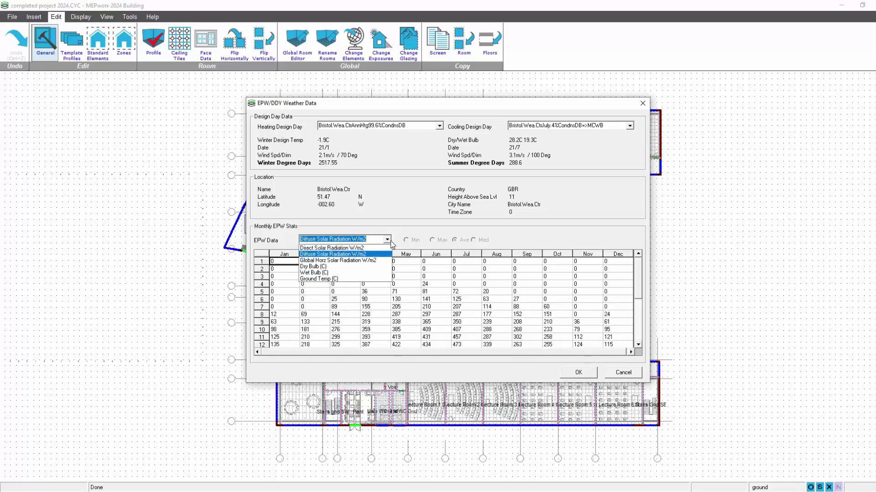
{"action": "left_click", "coordinate": [359, 261]}
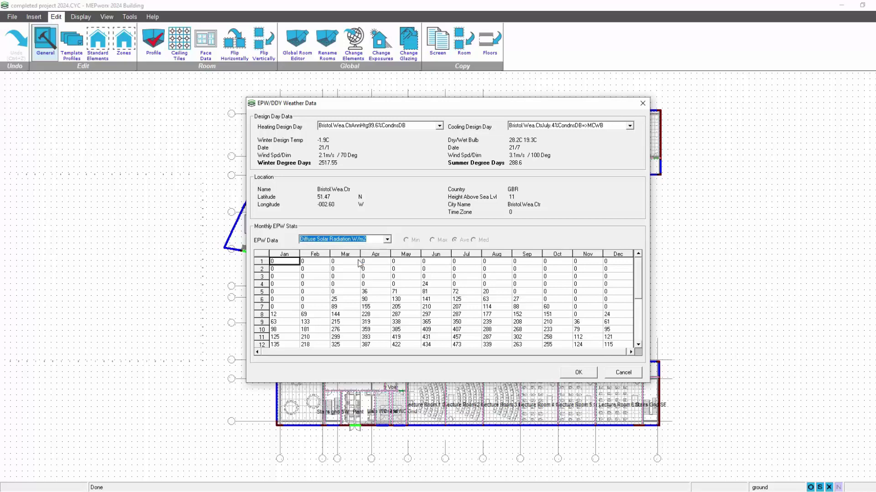
{"action": "left_click", "coordinate": [388, 240]}
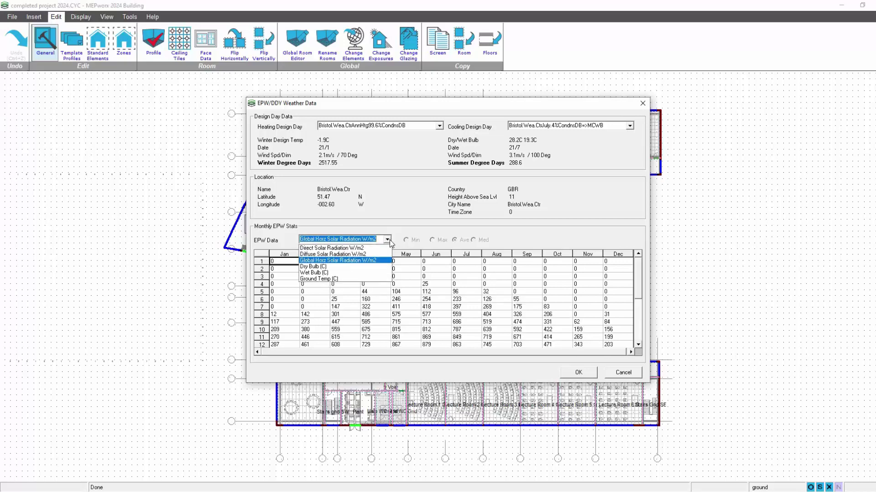
{"action": "left_click", "coordinate": [319, 272]}
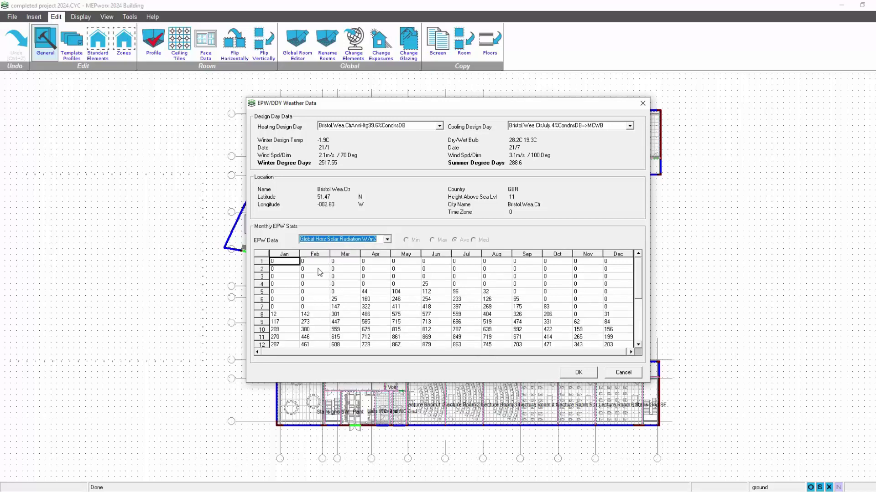
{"action": "left_click", "coordinate": [387, 240]}
{"action": "left_click", "coordinate": [372, 272]}
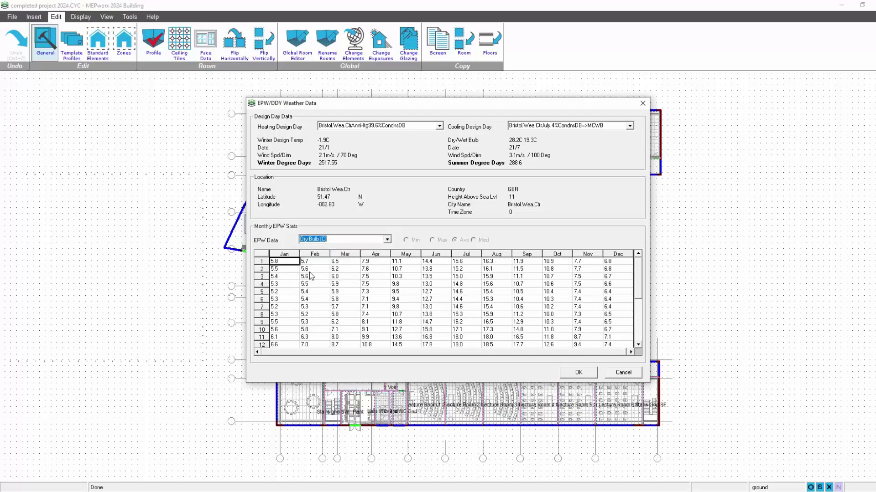
{"action": "left_click", "coordinate": [387, 240]}
{"action": "left_click", "coordinate": [335, 279]}
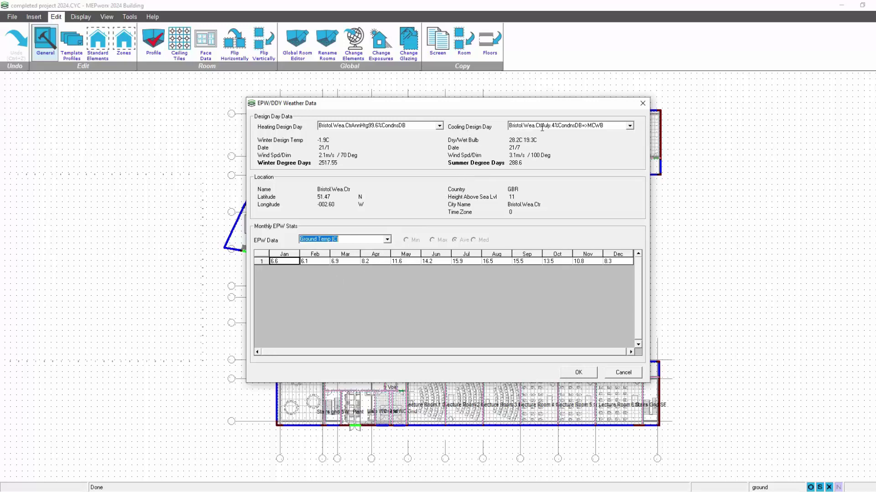
Browse the cooling design days and try the August 2% day.
{"action": "left_click", "coordinate": [630, 127]}
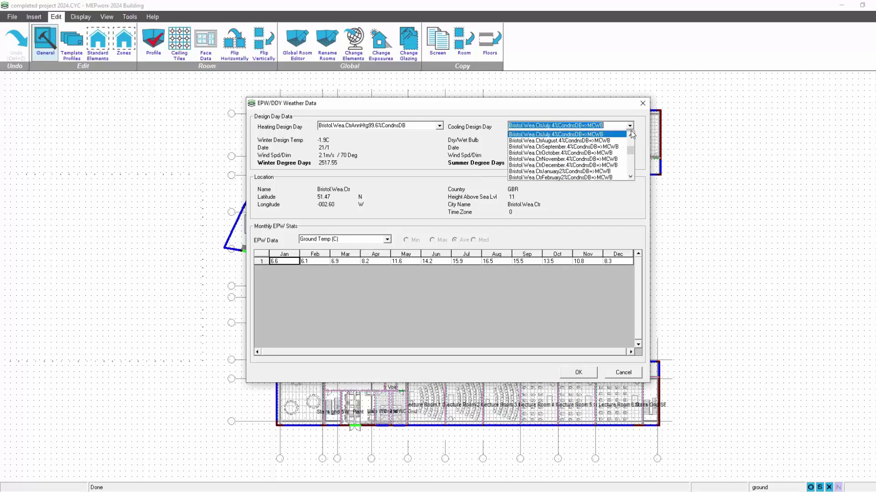
{"action": "mouse_move", "coordinate": [632, 151]}
{"action": "left_mouse_down"}
{"action": "mouse_move", "coordinate": [632, 171]}
{"action": "mouse_move", "coordinate": [632, 159]}
{"action": "left_mouse_up"}
{"action": "left_click", "coordinate": [616, 128]}
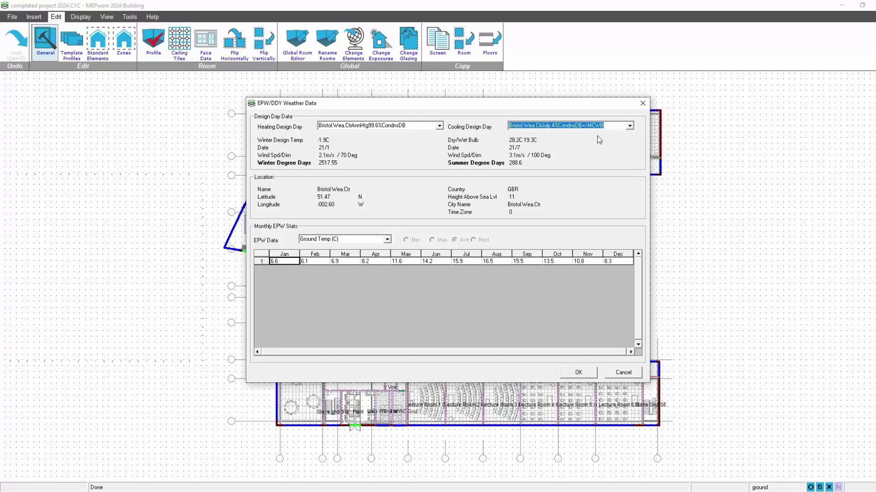
{"action": "left_click", "coordinate": [630, 126]}
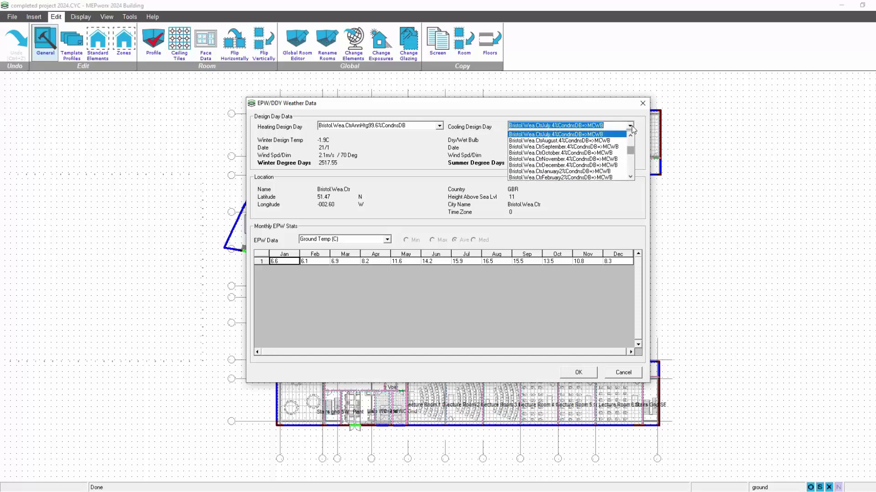
{"action": "left_click", "coordinate": [630, 177]}
{"action": "left_click", "coordinate": [631, 177]}
{"action": "left_click", "coordinate": [630, 177]}
{"action": "left_click", "coordinate": [631, 177]}
{"action": "left_click", "coordinate": [630, 176]}
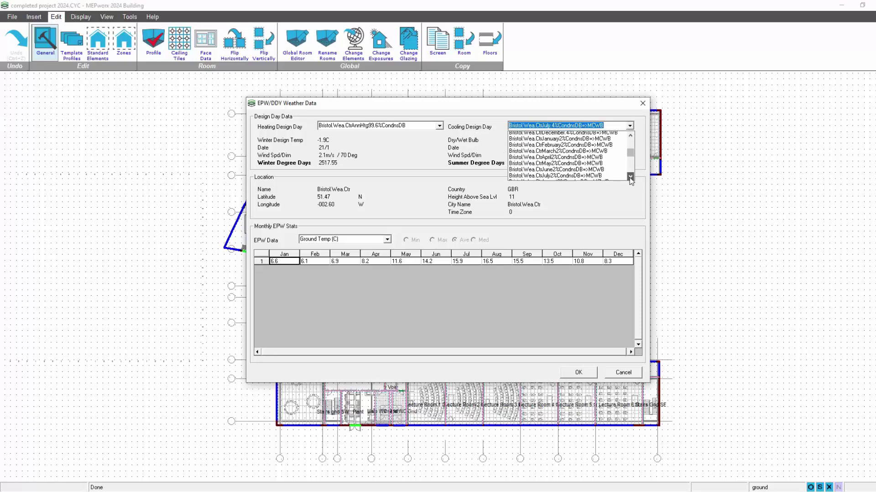
{"action": "left_click", "coordinate": [630, 177]}
{"action": "left_click", "coordinate": [630, 177]}
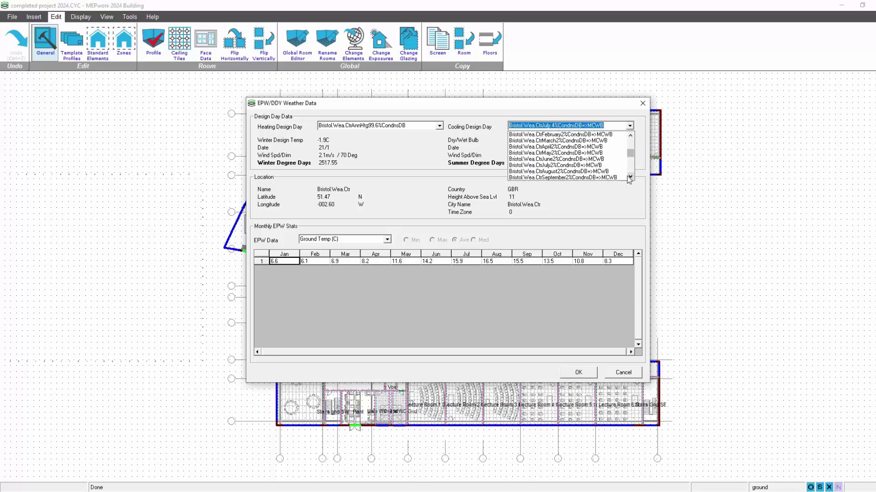
{"action": "left_click", "coordinate": [547, 172]}
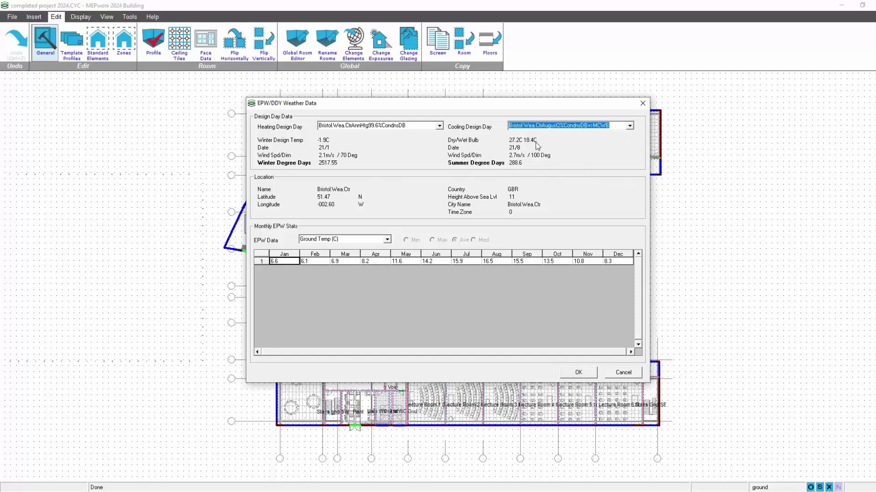
Try the July .4% wet-bulb cooling design day, then step back to August 2%.
{"action": "left_click", "coordinate": [629, 126]}
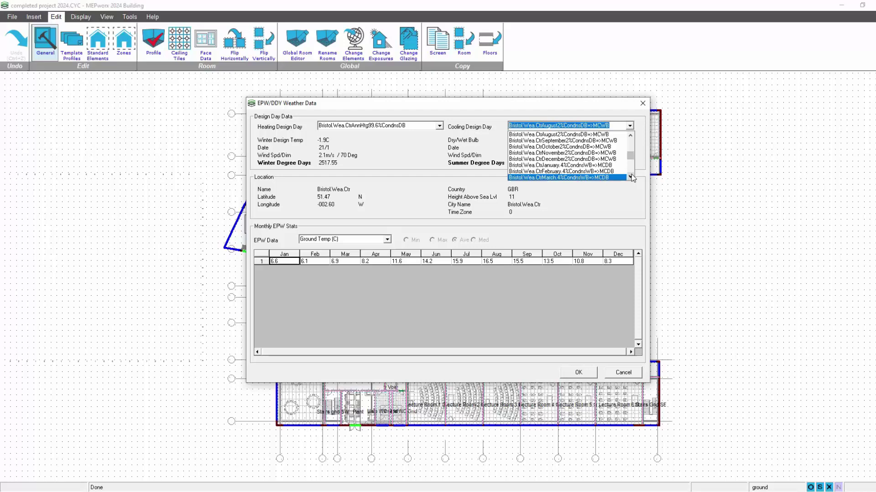
{"action": "scroll", "coordinate": [630, 178], "scroll_direction": "down", "scroll_amount": 5}
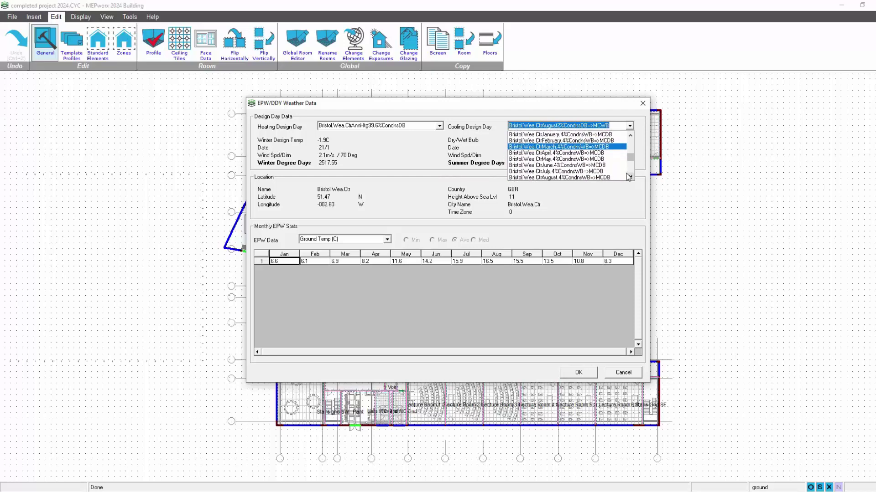
{"action": "left_click", "coordinate": [578, 172]}
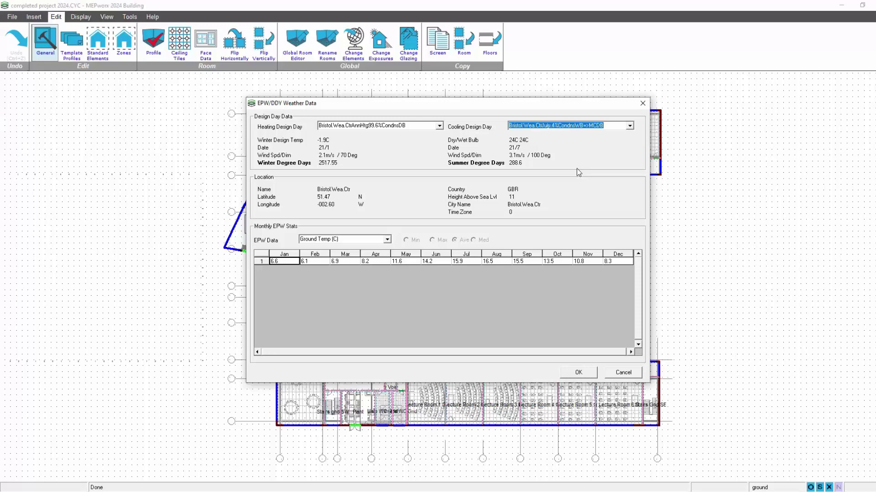
{"action": "left_click", "coordinate": [630, 126]}
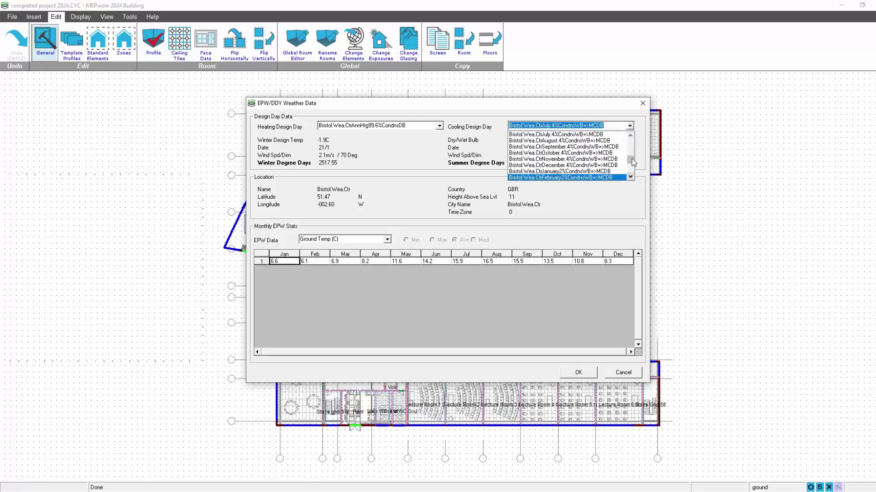
{"action": "scroll", "coordinate": [632, 165], "scroll_direction": "down", "scroll_amount": 3}
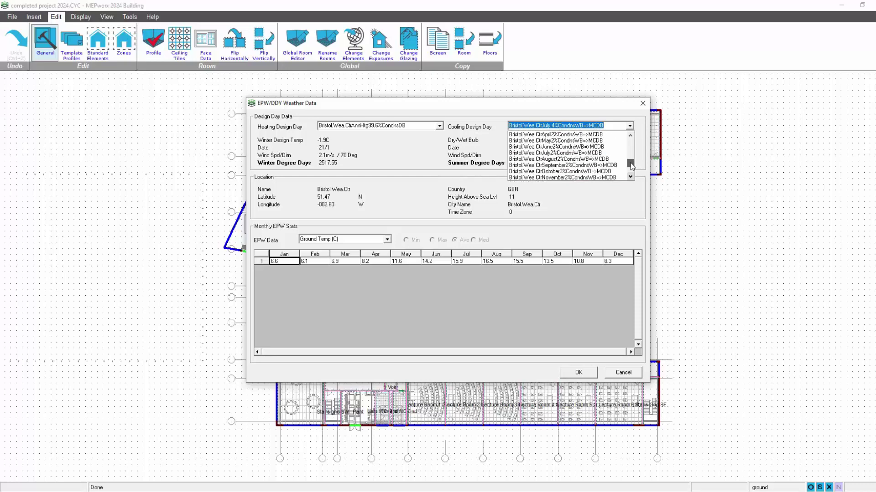
{"action": "left_click", "coordinate": [577, 159]}
{"action": "key", "text": "Down"}
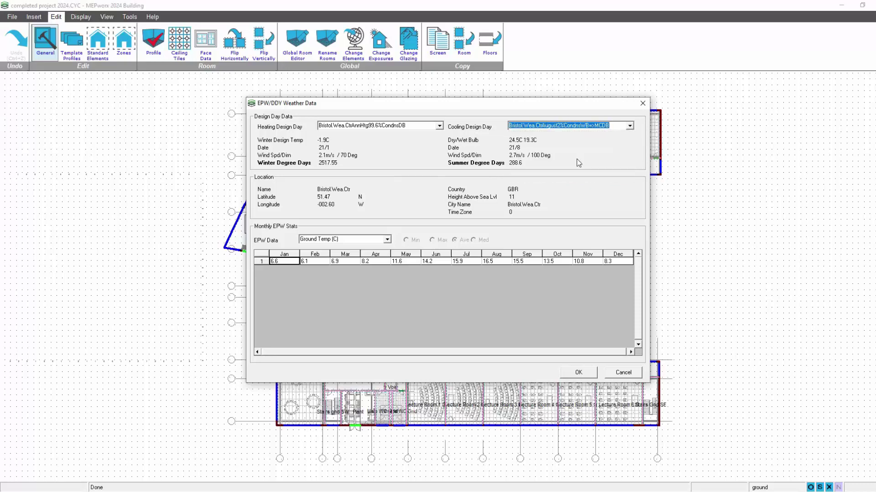
Switch the cooling design day to the annual 0.4% day.
{"action": "left_click", "coordinate": [628, 127]}
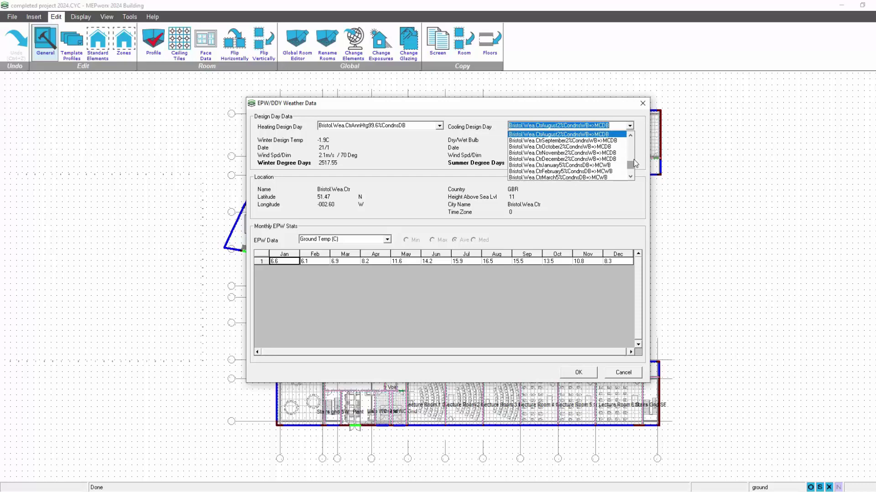
{"action": "left_click_drag", "start_coordinate": [632, 165], "coordinate": [632, 147]}
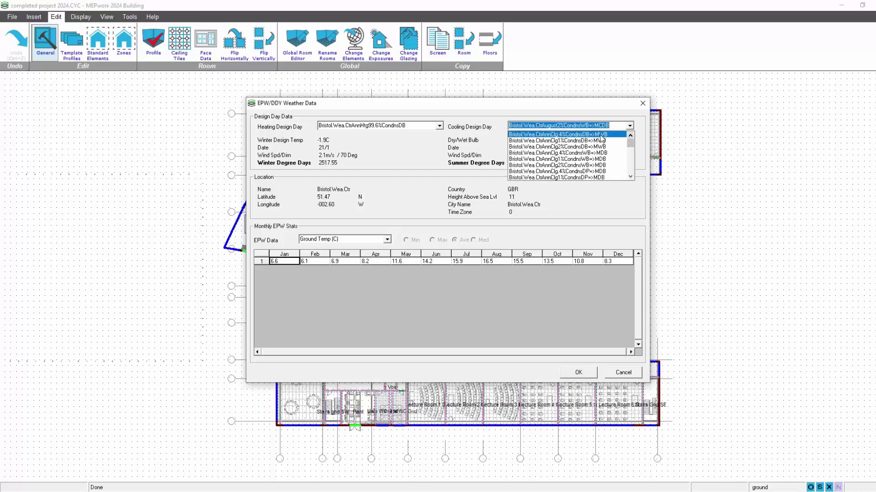
{"action": "left_click", "coordinate": [550, 142]}
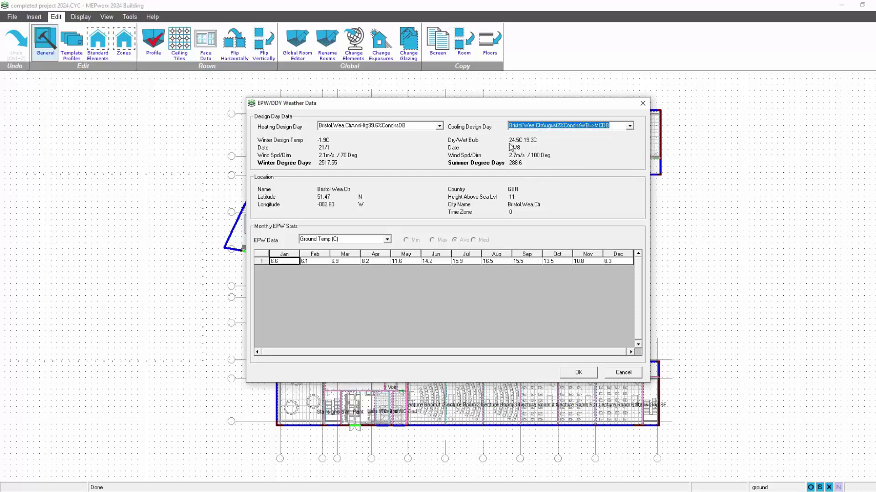
{"action": "left_click", "coordinate": [633, 126]}
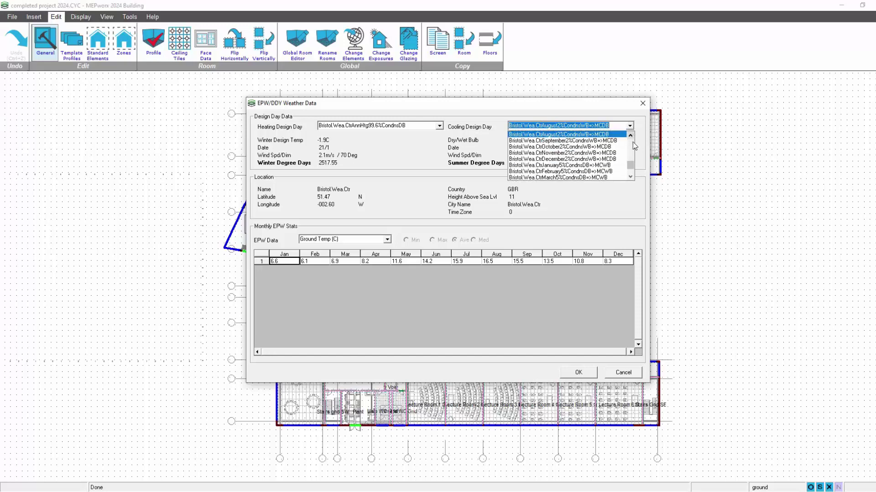
{"action": "scroll", "coordinate": [632, 156], "scroll_direction": "up", "scroll_amount": 5}
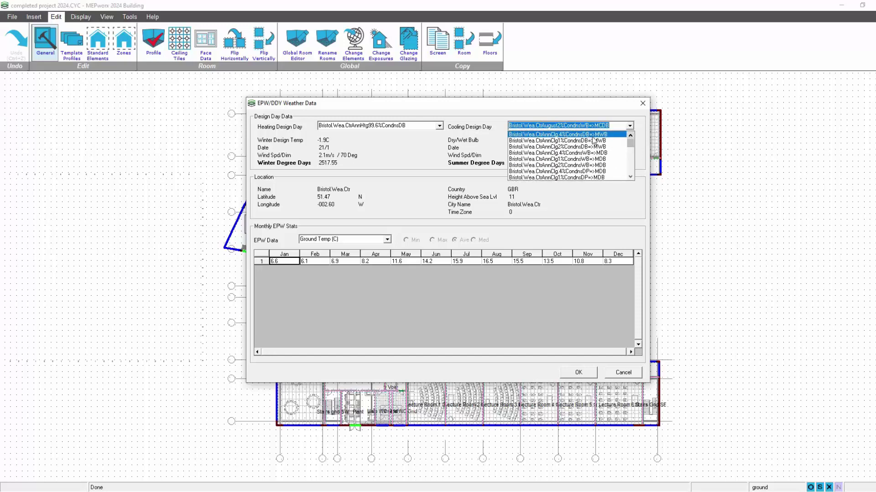
{"action": "left_click", "coordinate": [586, 135]}
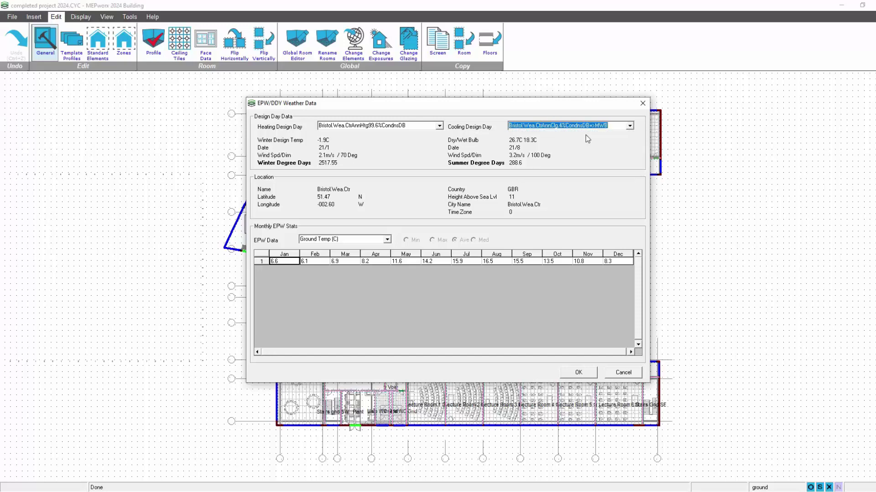
Select Bristol.Wea.CtrAugust.4%CondnsDB=>MCWB as the cooling design day (30.6C/18.9C).
{"action": "left_click", "coordinate": [629, 126]}
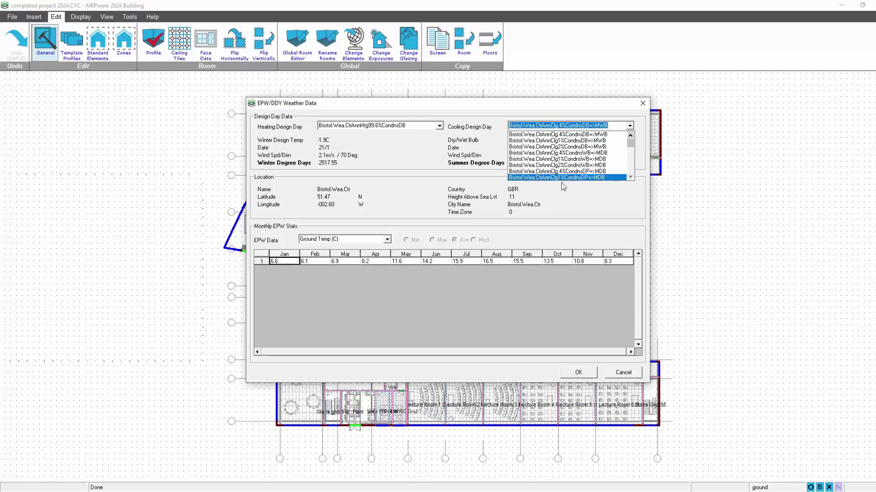
{"action": "left_click", "coordinate": [630, 177]}
{"action": "left_click", "coordinate": [631, 177]}
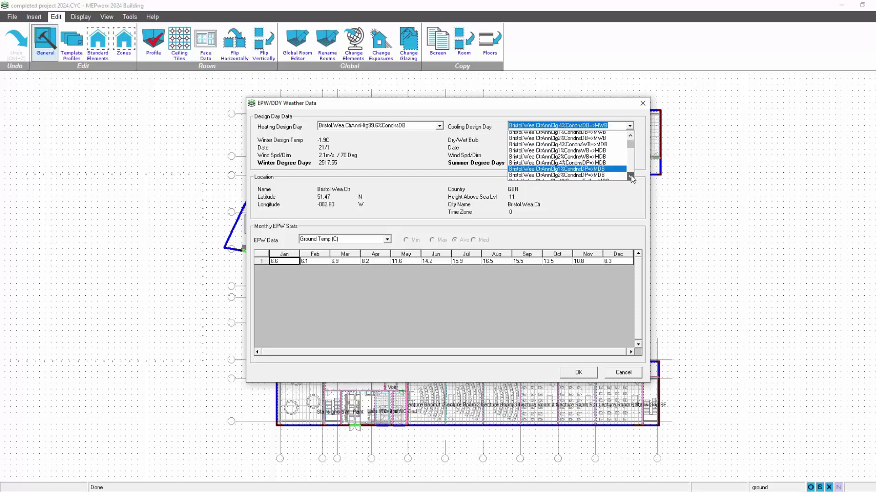
{"action": "left_click", "coordinate": [631, 178]}
{"action": "left_click", "coordinate": [630, 178]}
{"action": "left_click", "coordinate": [630, 177]}
{"action": "left_click", "coordinate": [630, 177]}
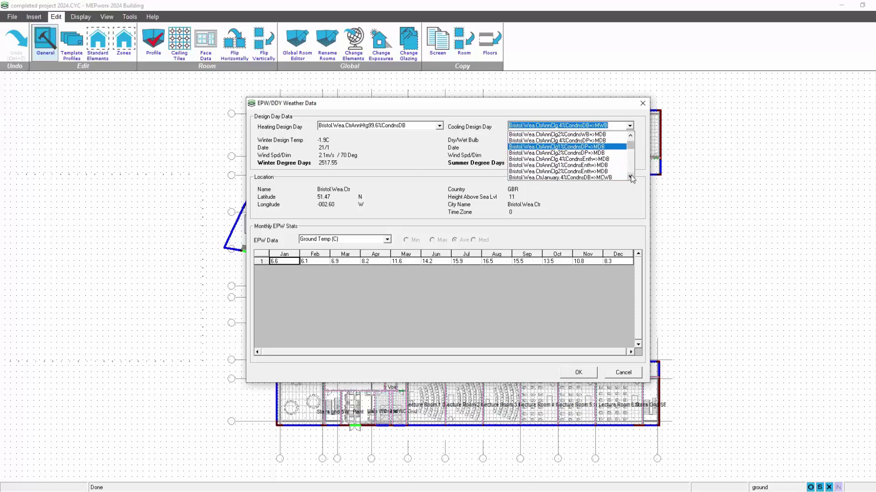
{"action": "left_click", "coordinate": [630, 178]}
{"action": "left_click", "coordinate": [631, 177]}
{"action": "left_click", "coordinate": [631, 178]}
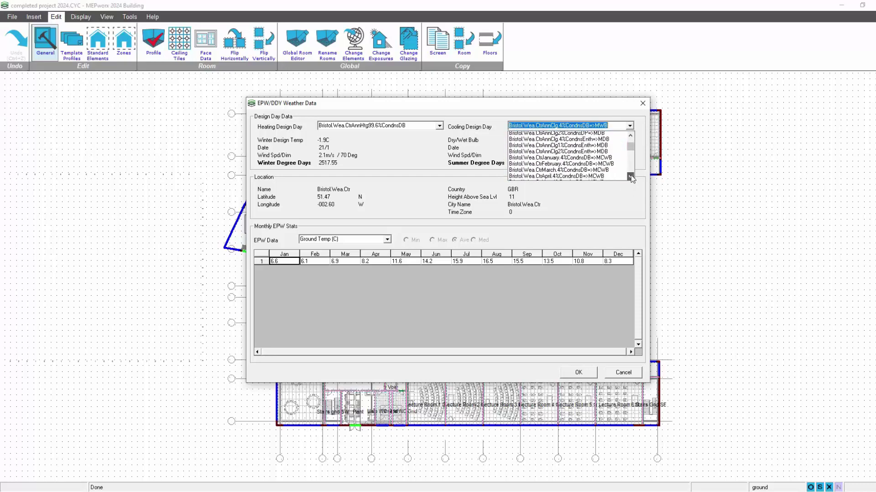
{"action": "left_click", "coordinate": [631, 177]}
{"action": "left_click", "coordinate": [630, 177]}
{"action": "left_click", "coordinate": [630, 178]}
{"action": "left_click", "coordinate": [630, 178]}
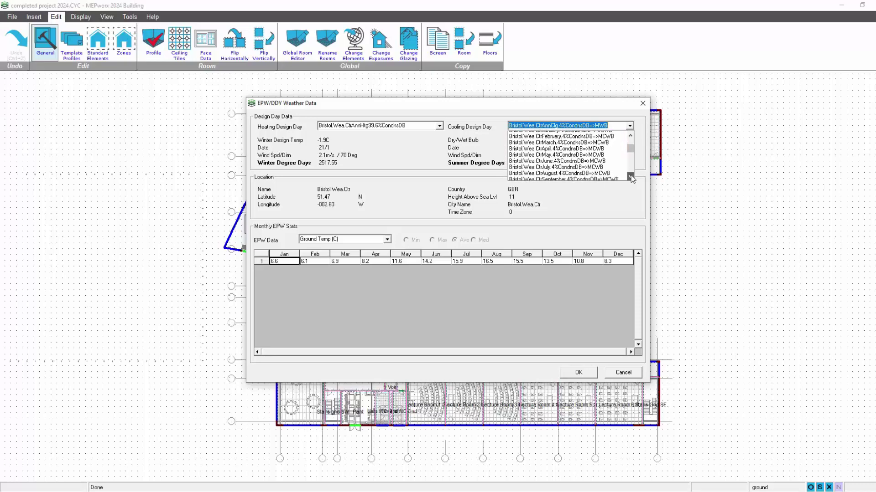
{"action": "left_click", "coordinate": [630, 177]}
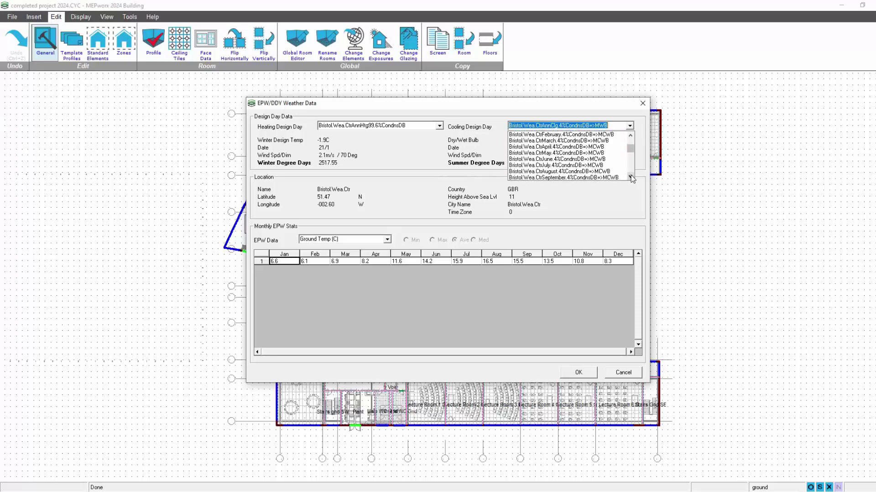
{"action": "left_click", "coordinate": [556, 171]}
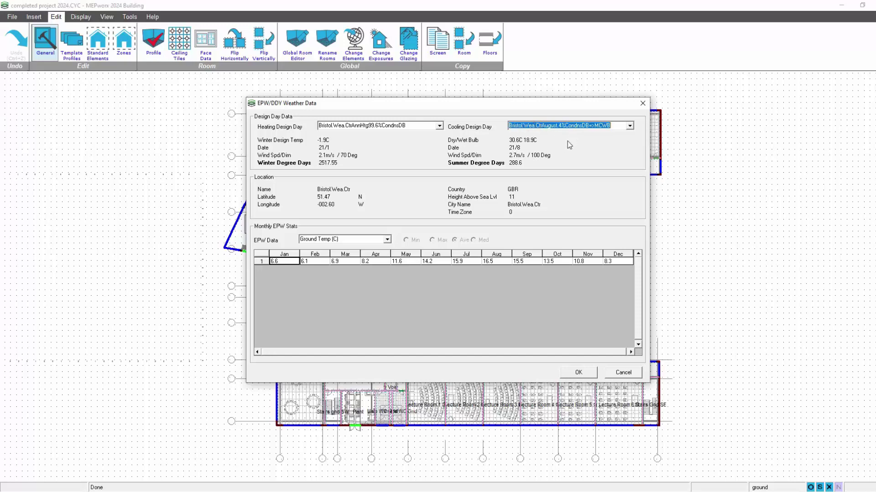
Set the heating design day to AnnHtg99%CondnsDB, giving -5 °C winter design temperature.
{"action": "left_click", "coordinate": [439, 127]}
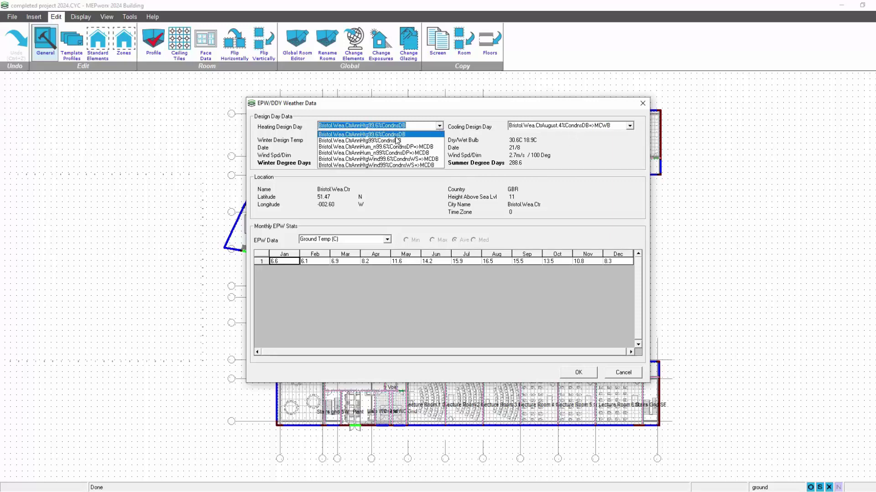
{"action": "left_click", "coordinate": [395, 135]}
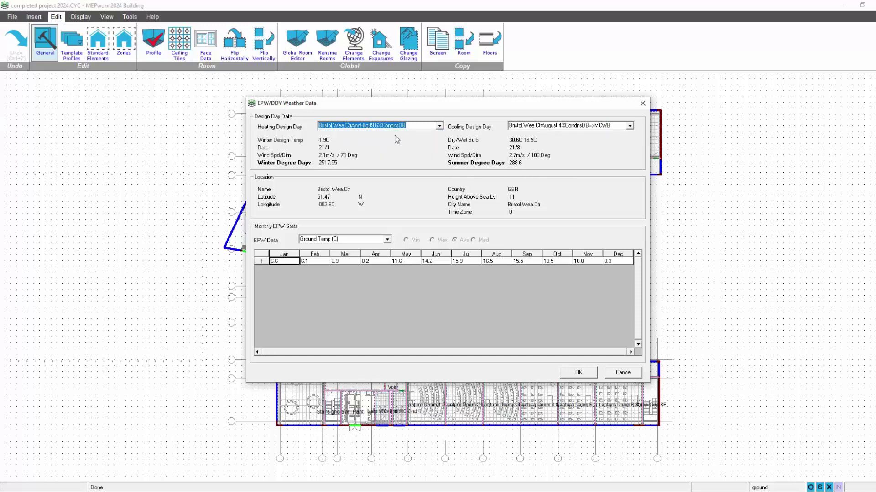
{"action": "key", "text": "Down"}
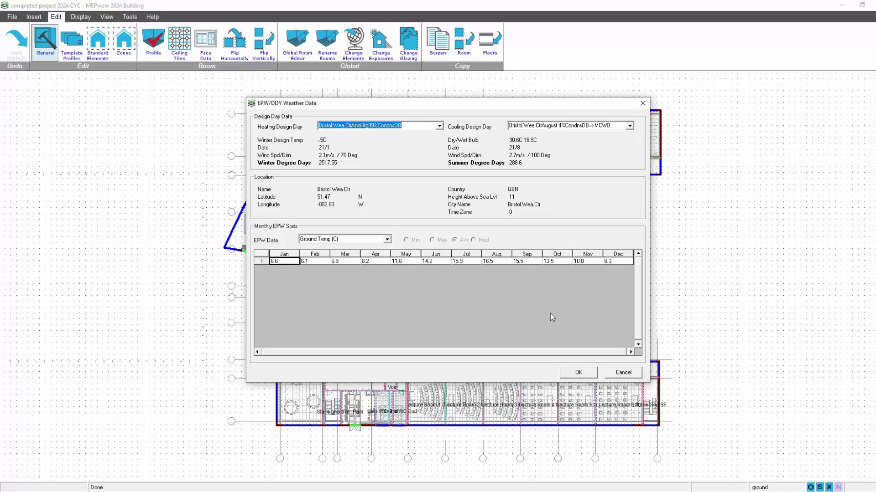
Show Direct Solar Radiation W/m2 in the monthly EPW table.
{"action": "left_click", "coordinate": [358, 239]}
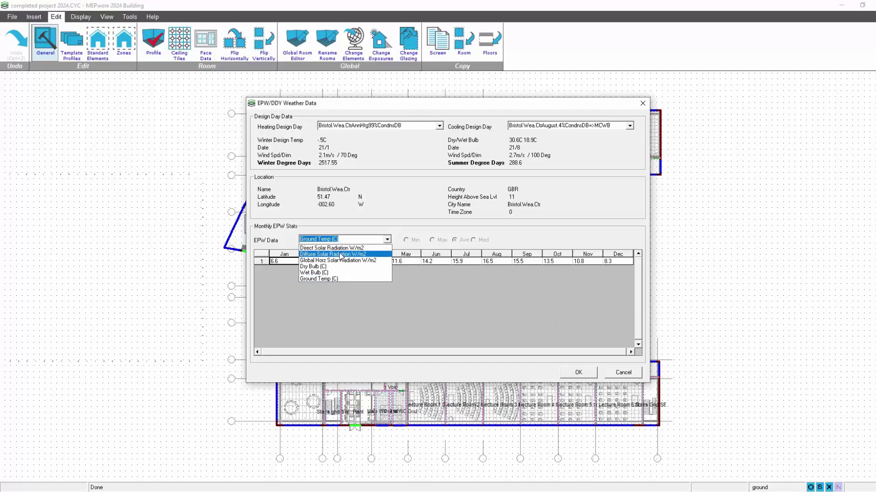
{"action": "left_click", "coordinate": [340, 248]}
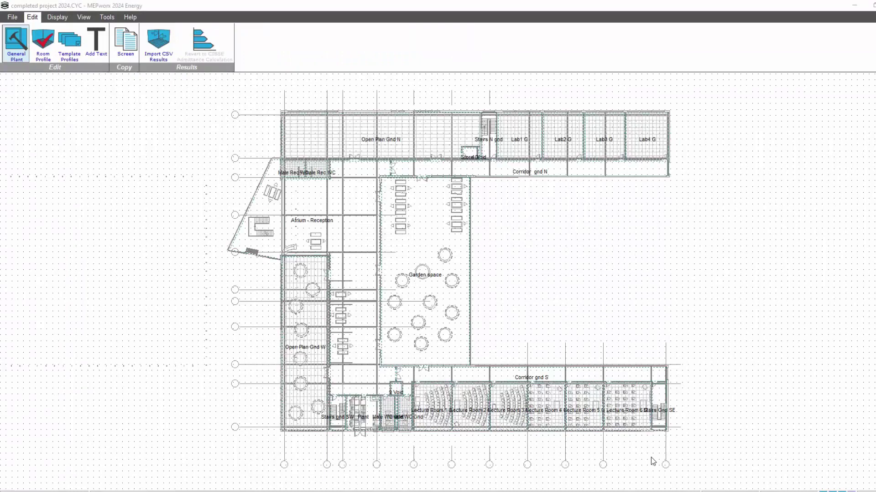
Open the General Plant weather data settings in MEPworx 2024 Energy.
{"action": "left_click", "coordinate": [51, 17]}
{"action": "left_click", "coordinate": [32, 16]}
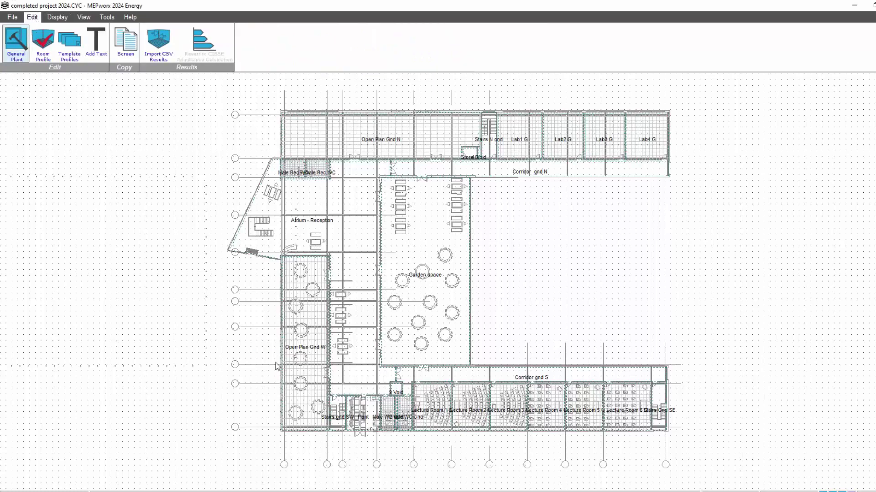
{"action": "left_click", "coordinate": [444, 307]}
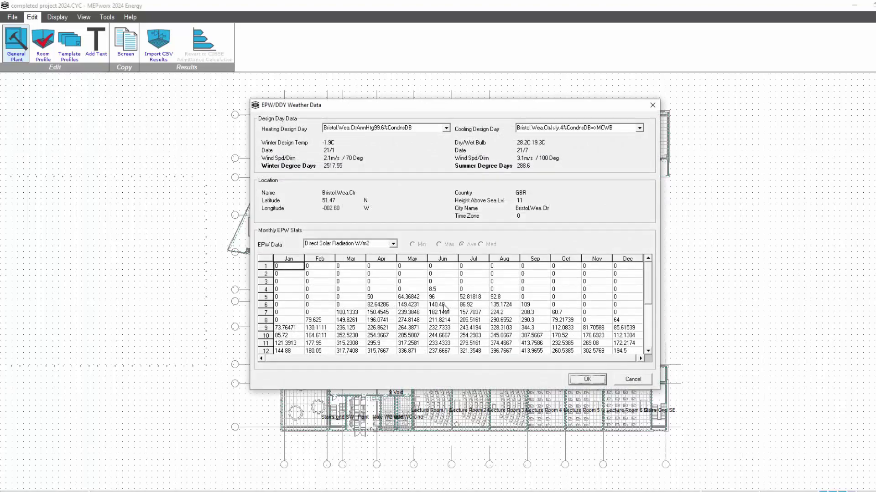
Choose August .4% CondnsDB=>MCWB for cooling and AnnHtg99%CondnsDB for heating.
{"action": "left_click", "coordinate": [639, 129]}
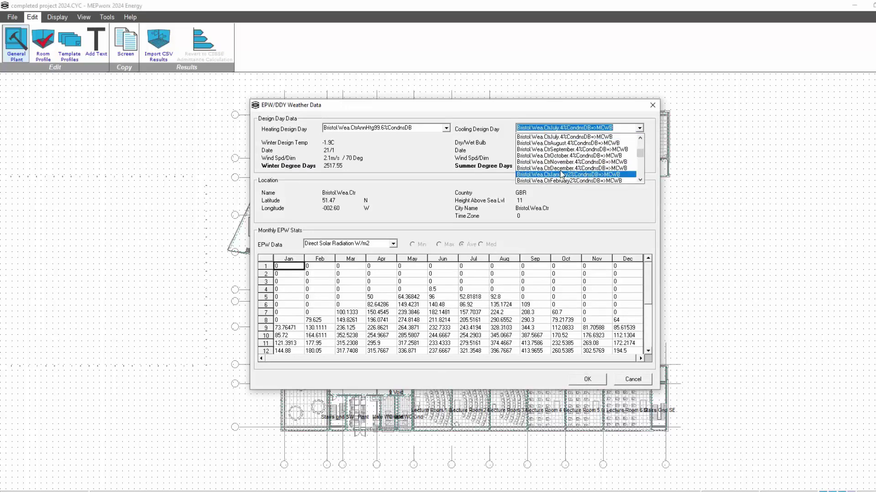
{"action": "left_click", "coordinate": [588, 143]}
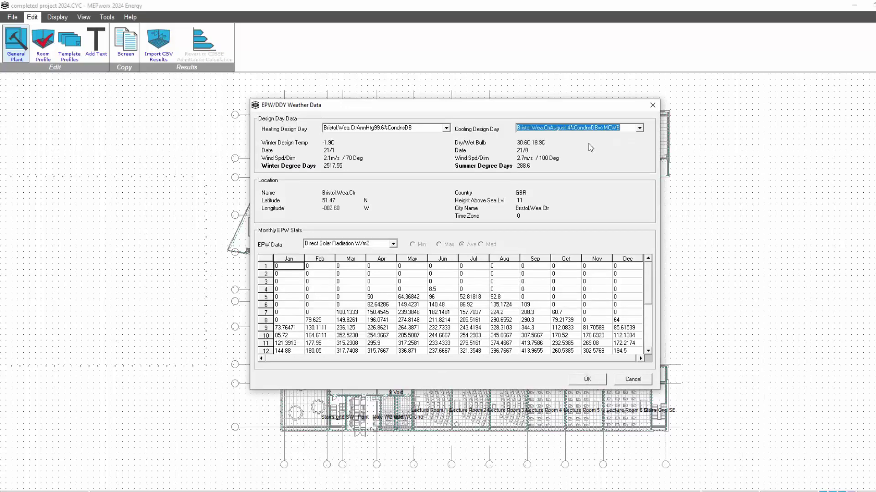
{"action": "left_click", "coordinate": [446, 128]}
{"action": "left_click", "coordinate": [373, 144]}
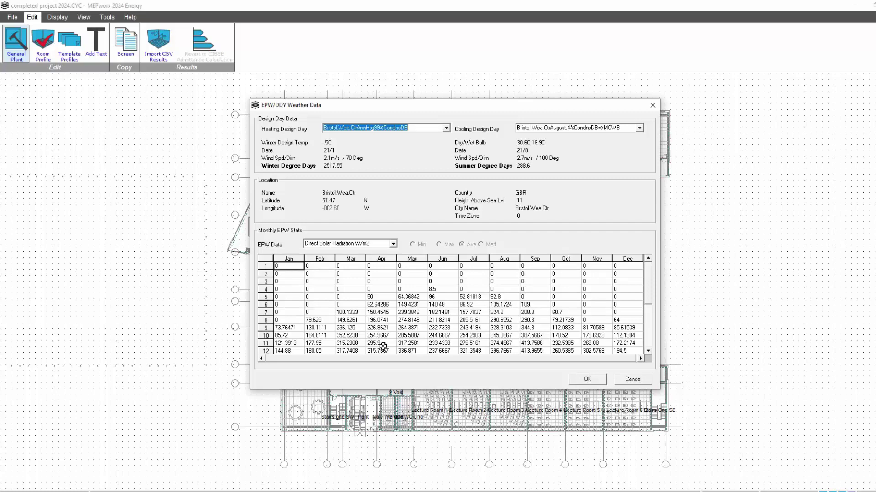
{"action": "left_click", "coordinate": [639, 128]}
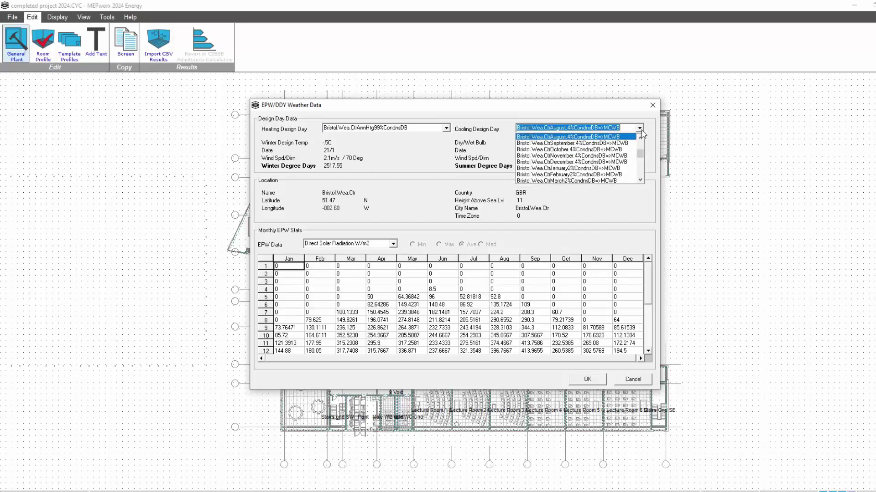
{"action": "left_click", "coordinate": [640, 129]}
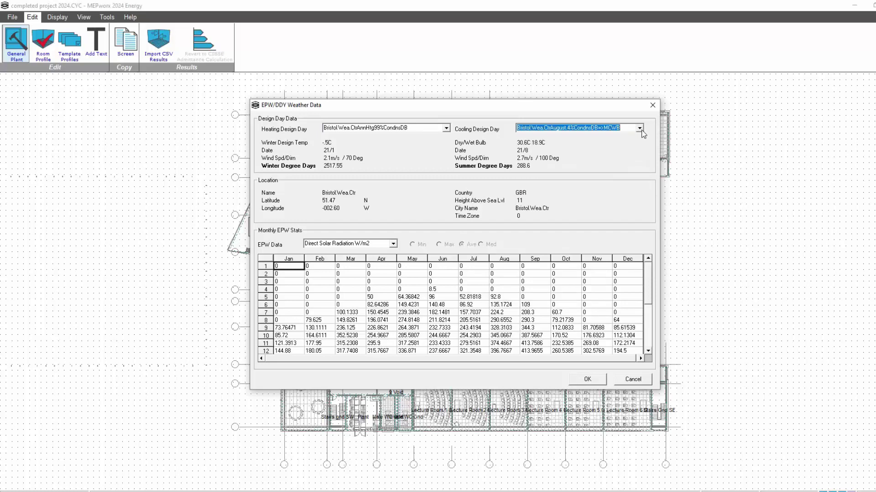